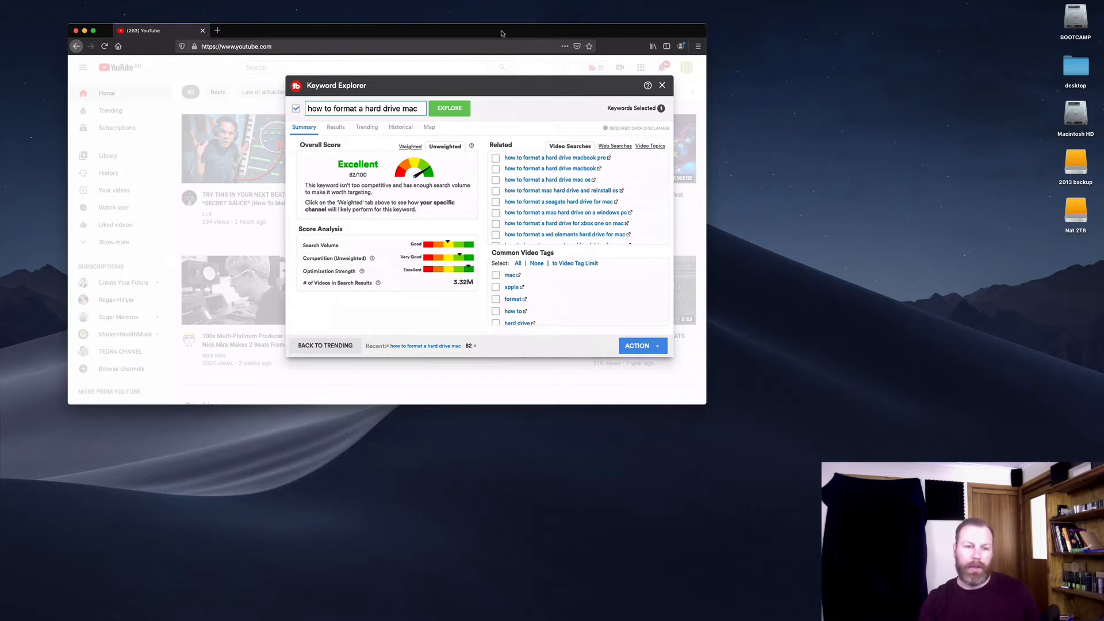
Step: Move the browser window aside and minimize it to clear the desktop
drag(501, 33, 580, 42)
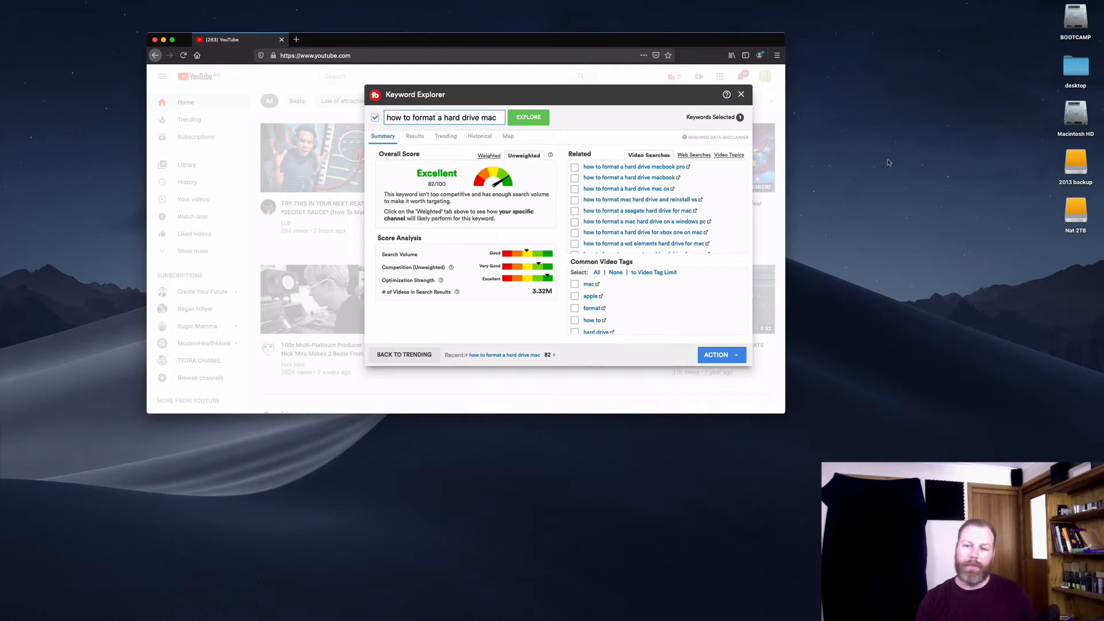
click(164, 40)
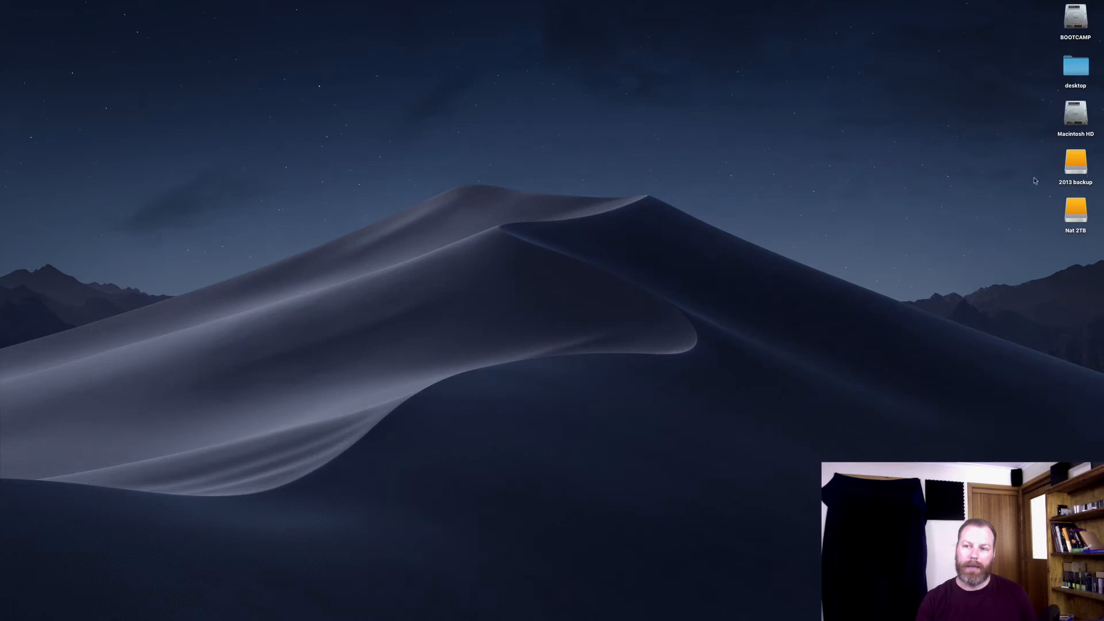
Step: Examine the internal and external drive icons on the desktop
click(1062, 165)
click(1067, 223)
click(1047, 212)
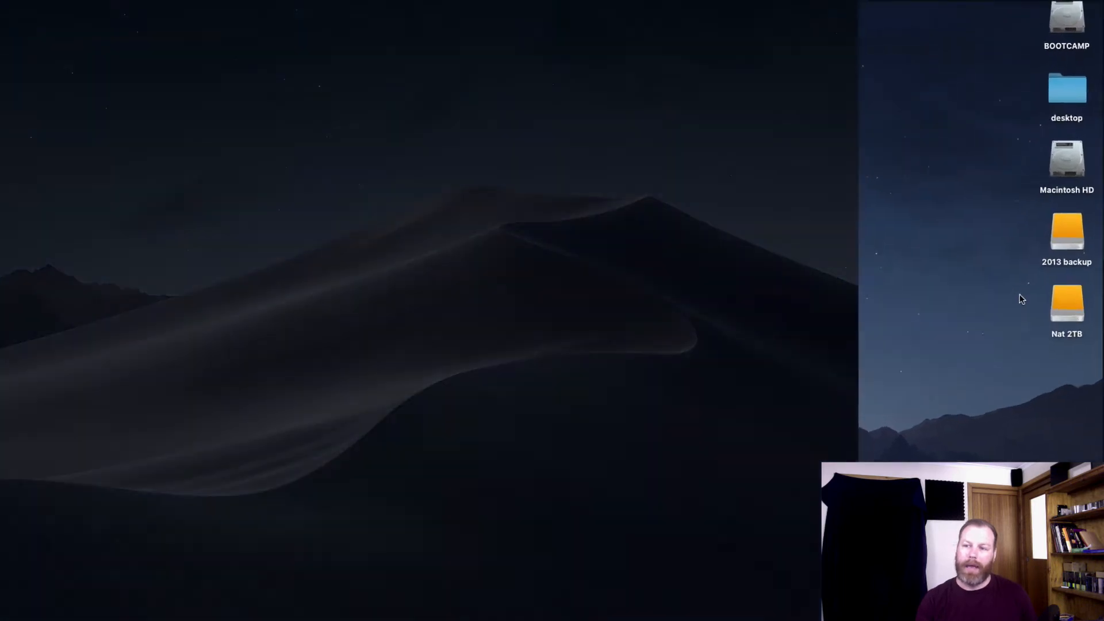
click(1053, 299)
click(986, 296)
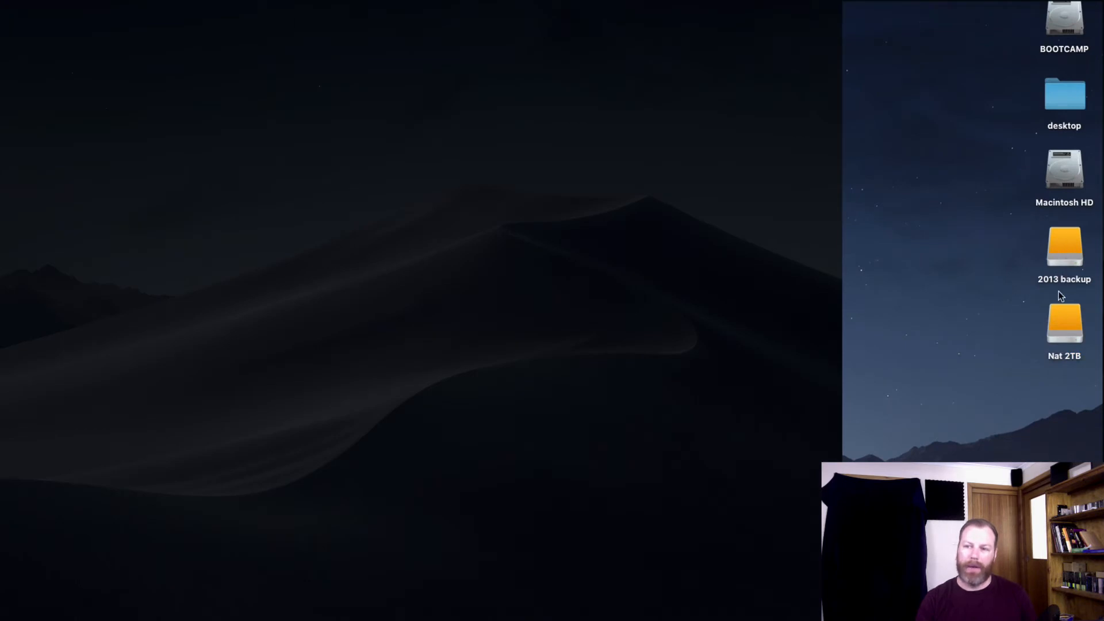
drag(1016, 253, 1073, 325)
click(1003, 328)
click(989, 248)
drag(994, 246, 1058, 250)
click(975, 250)
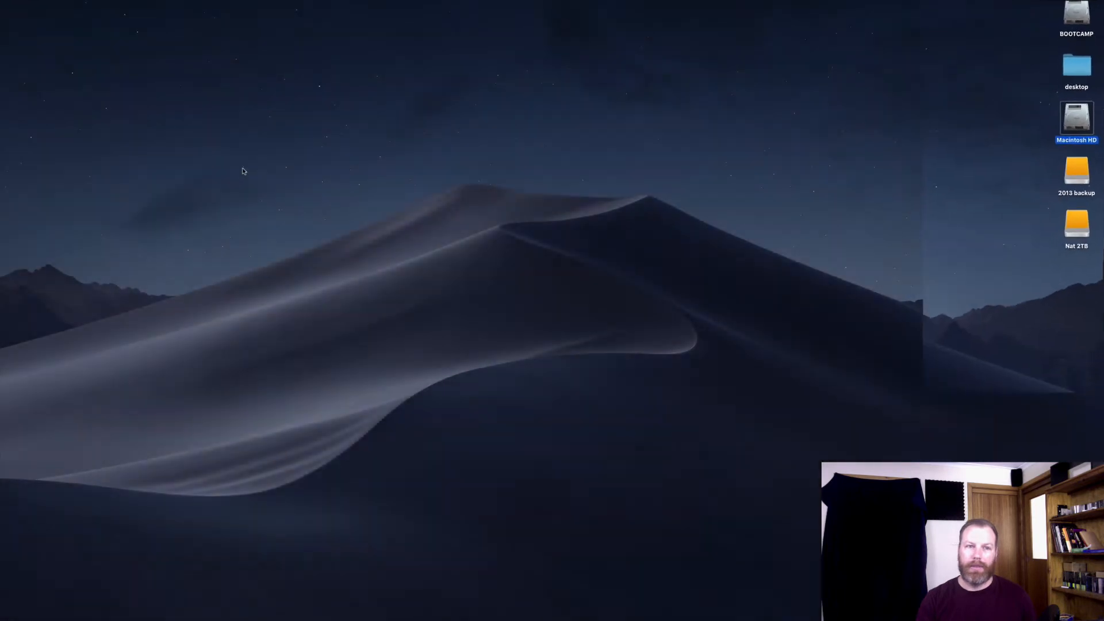
click(244, 167)
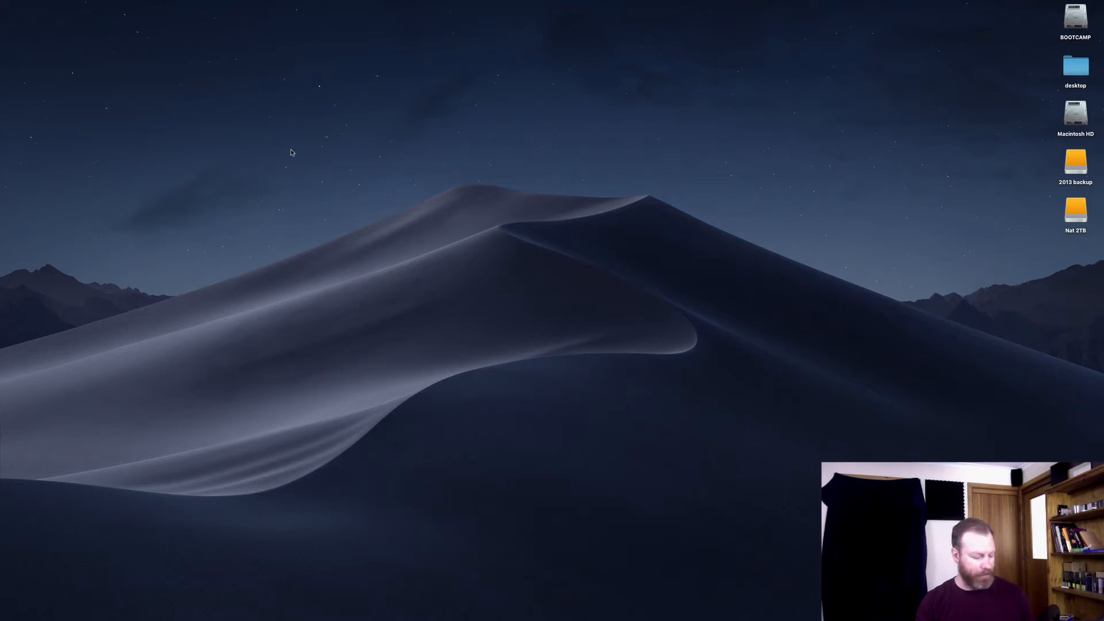
Step: Cycle through the running applications and switch to Finder
key(super+Tab)
key(super+Tab)
key(super+Tab)
key(super+Tab)
key(super+Tab)
key(super+Tab)
key(super+Tab)
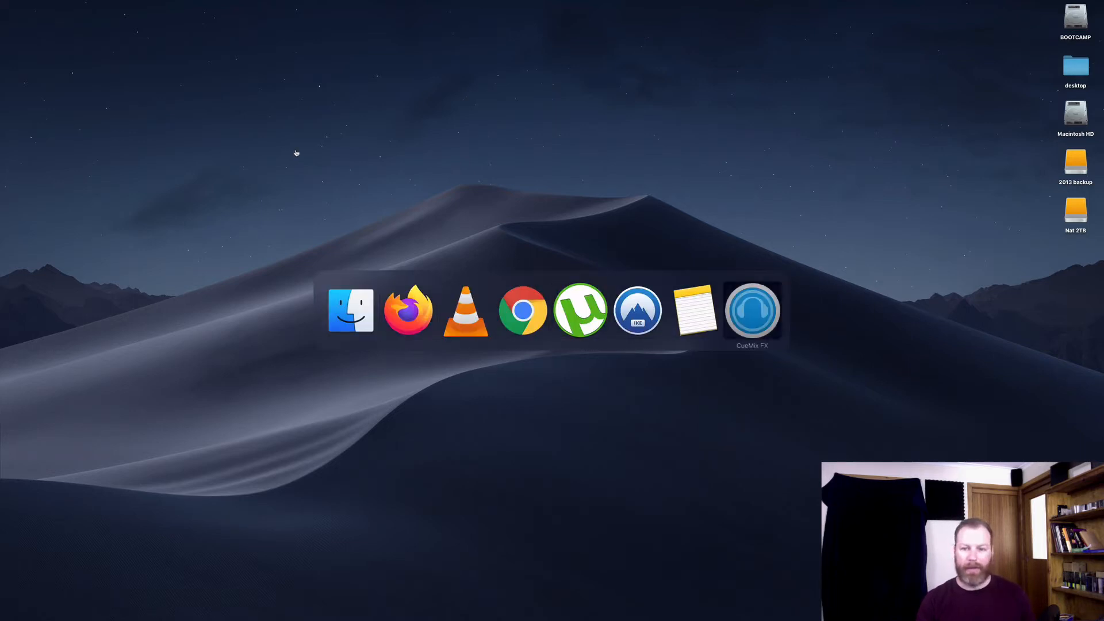
key(super+Tab)
key(super+Tab)
key(super+Tab)
key(super+Tab)
key(super+Tab)
key(super+Tab)
key(super+Tab)
key(super+Tab)
key(super+Tab)
click(350, 304)
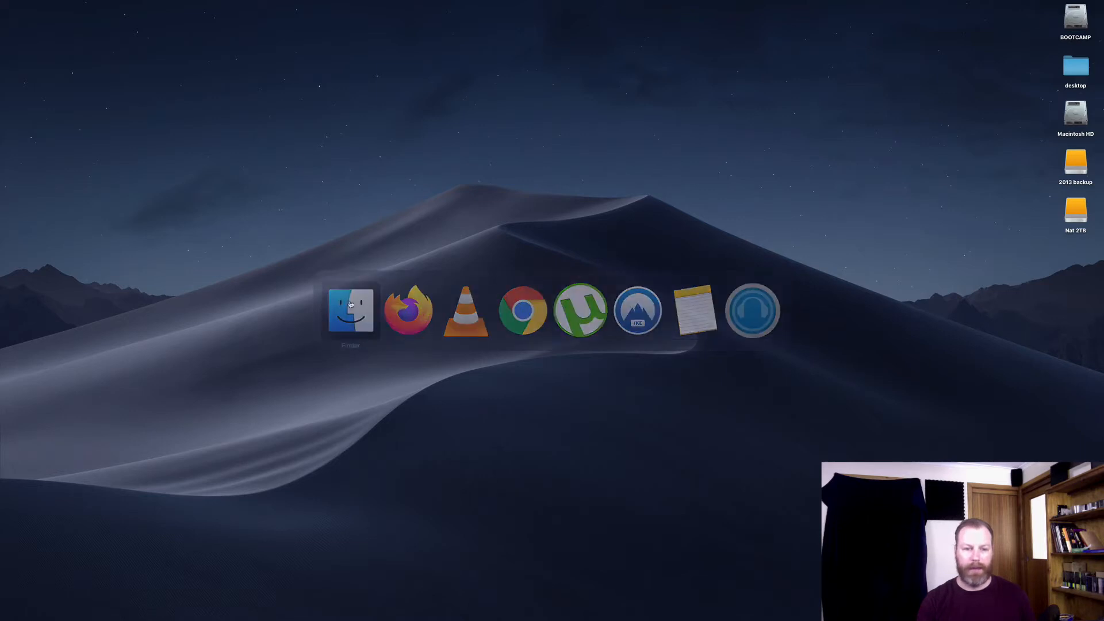
Step: Open the Finder preferences and place the window near the middle of the desktop
mouse_move(181, 3)
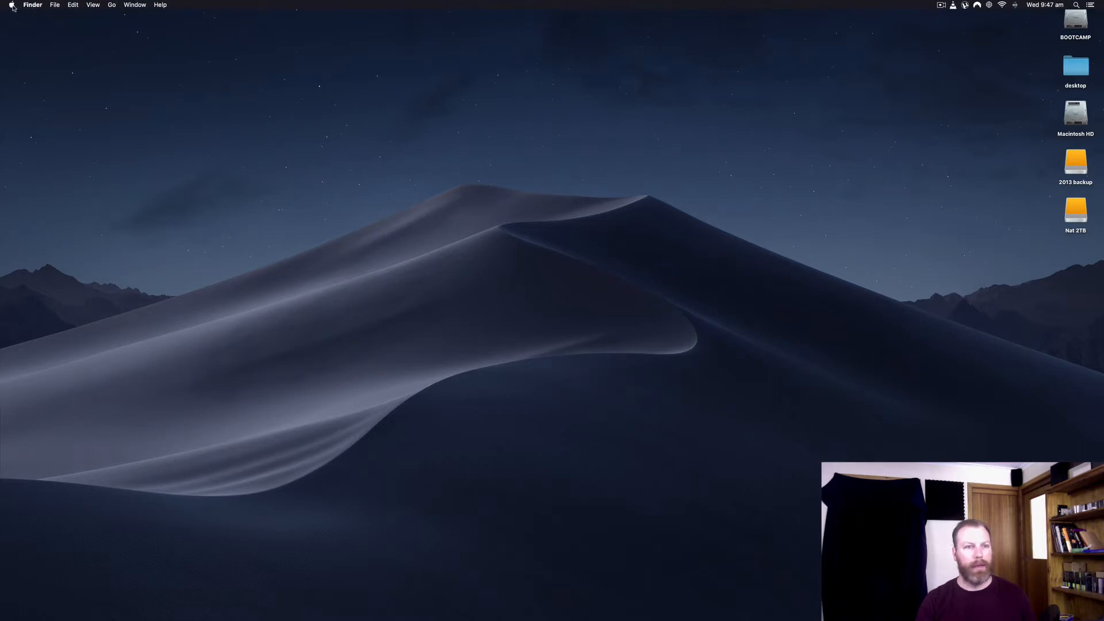
click(12, 7)
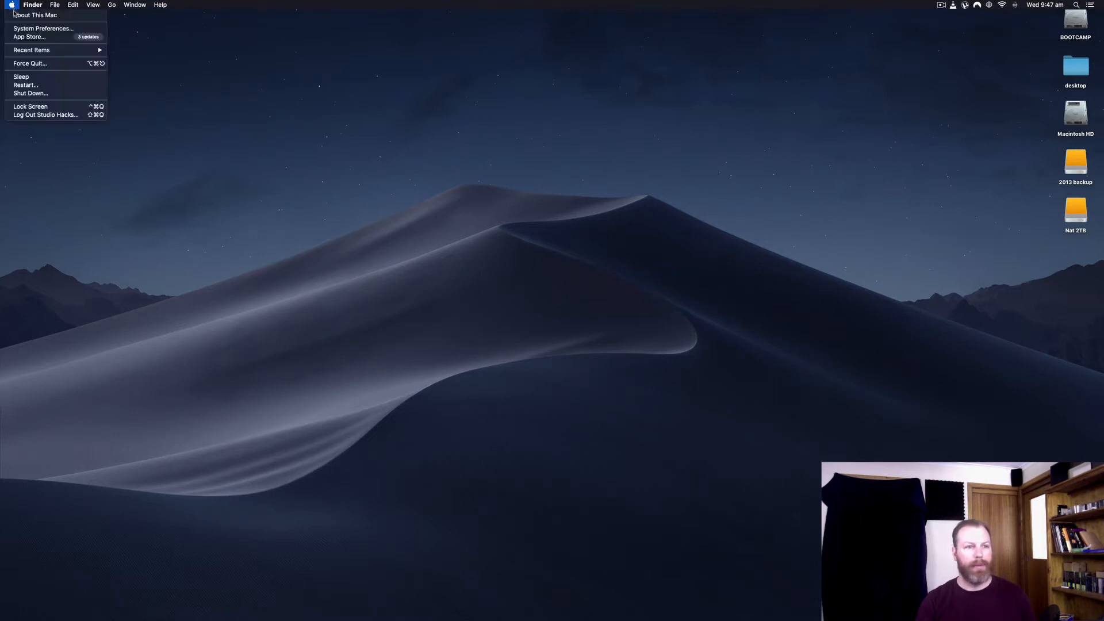
mouse_move(27, 9)
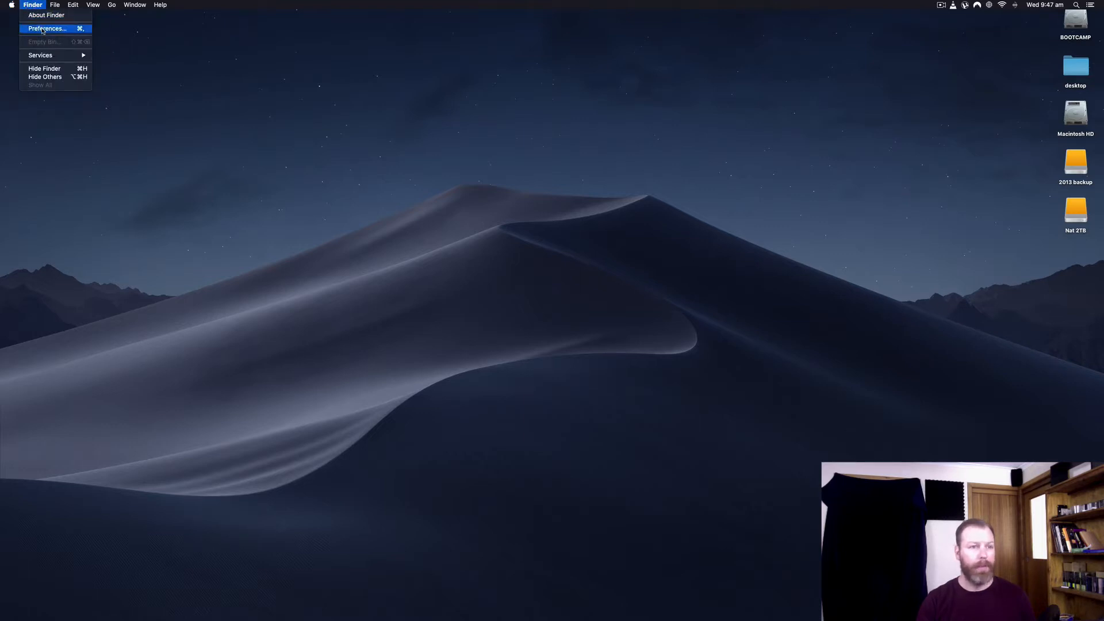
click(42, 30)
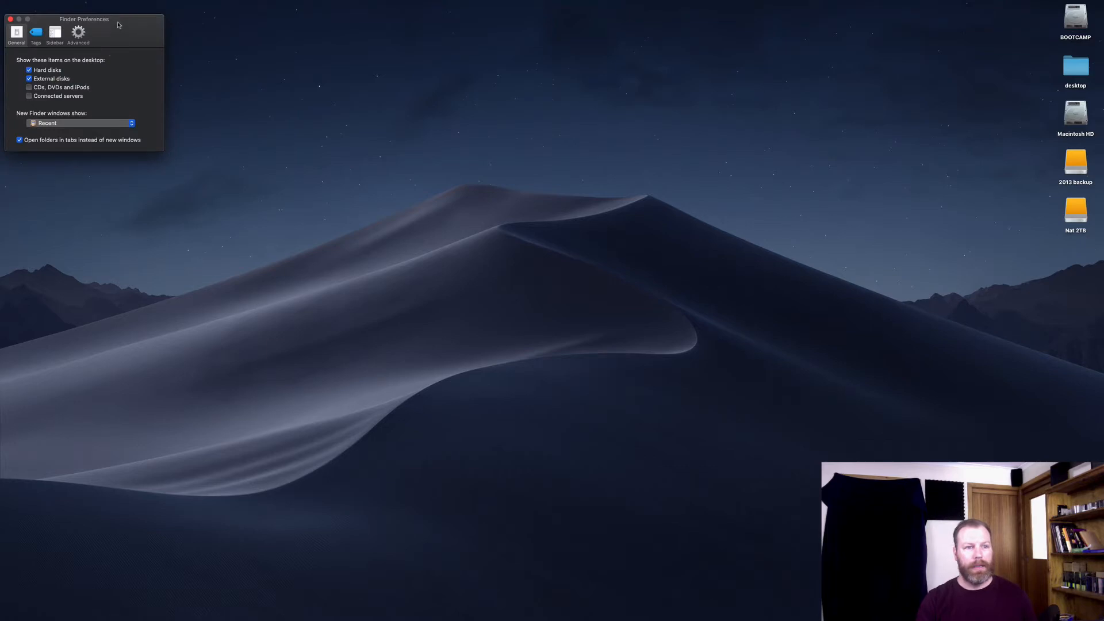
drag(119, 25, 475, 143)
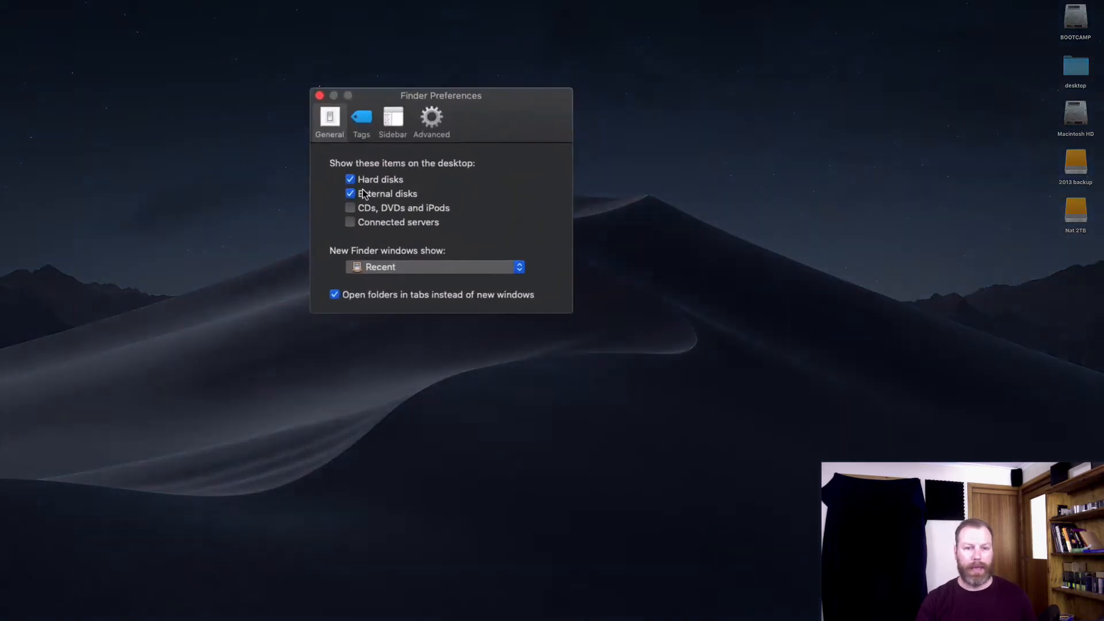
Step: Toggle the desktop display of hard disks and external disks off and back on, and close the preferences
click(386, 196)
click(386, 188)
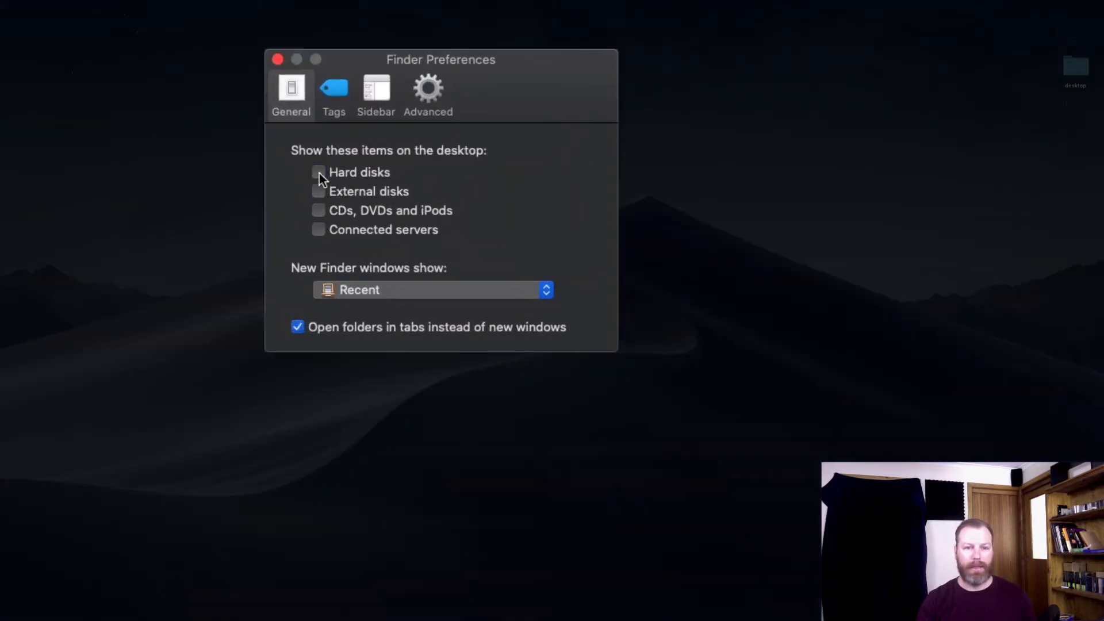
click(318, 173)
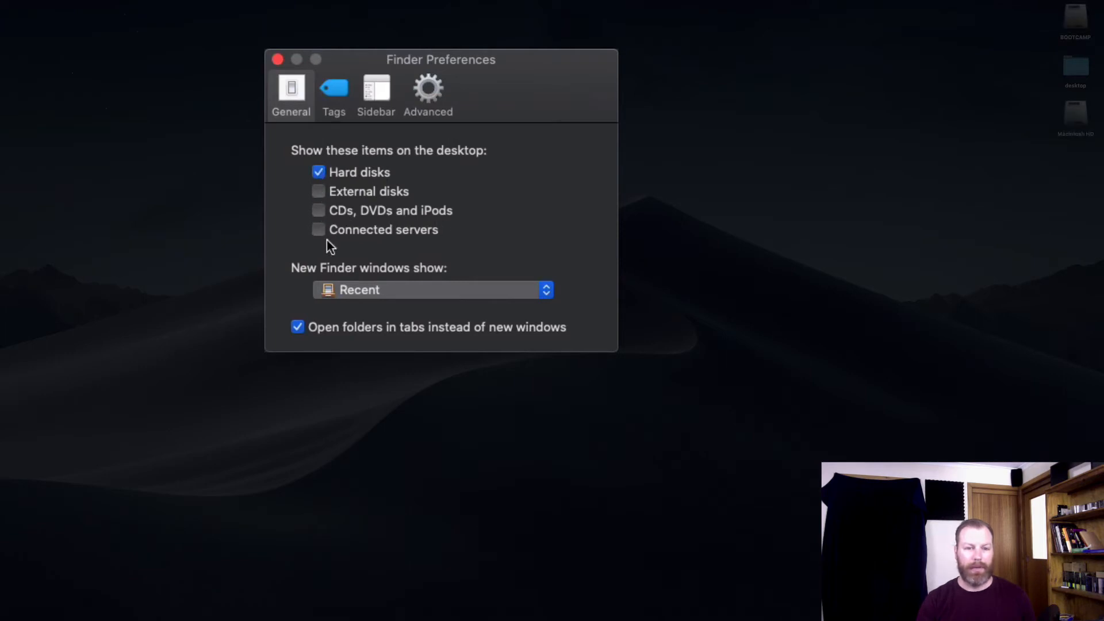
click(318, 192)
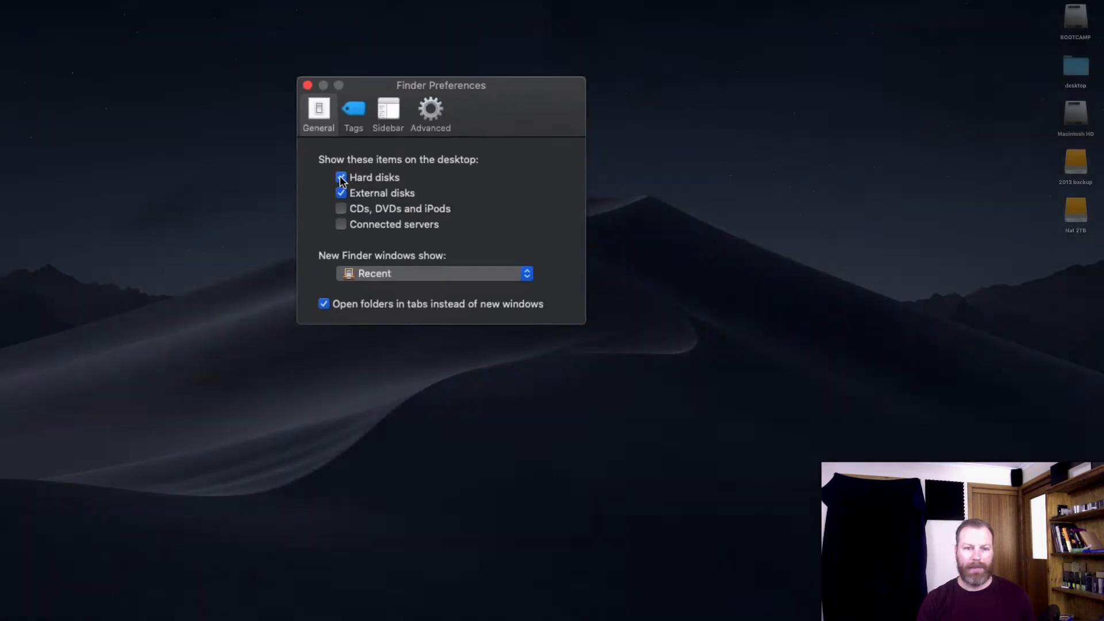
click(341, 178)
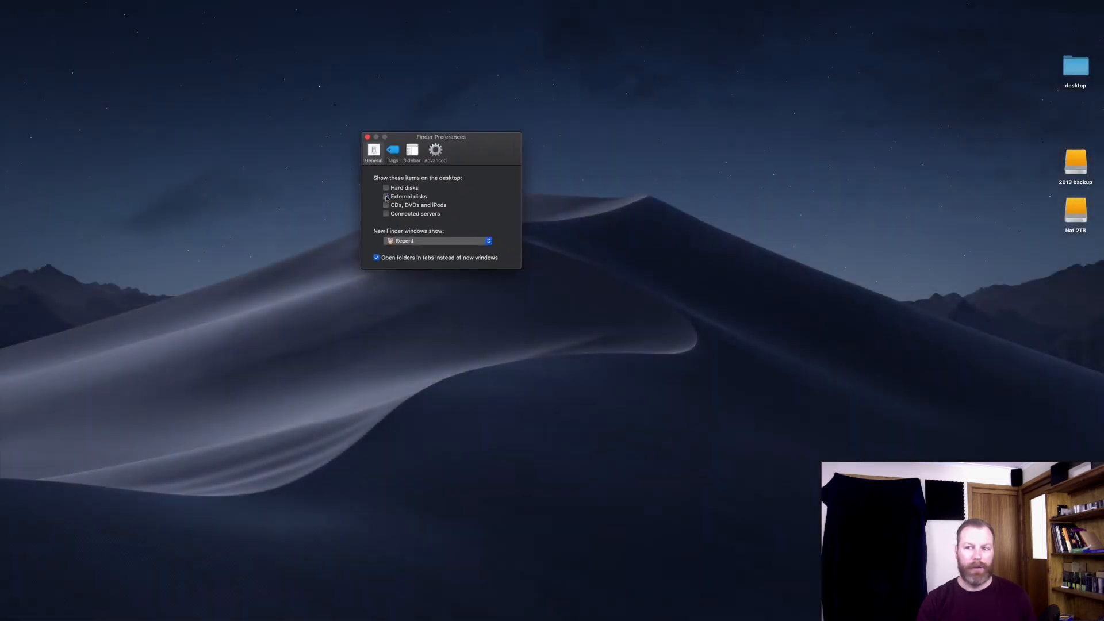
click(386, 197)
click(386, 190)
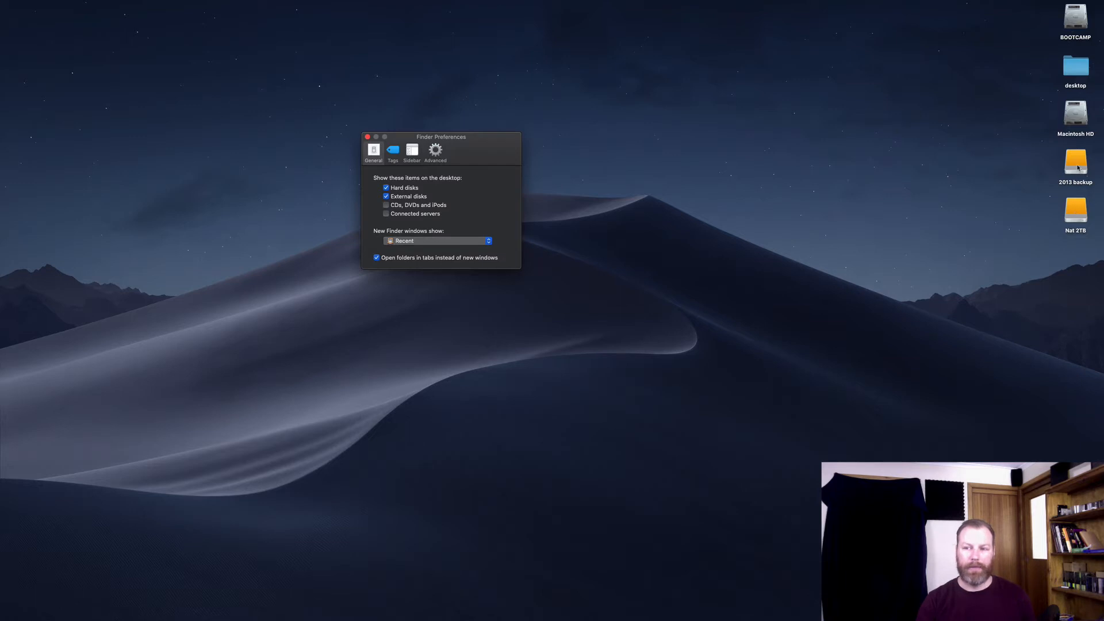
click(368, 137)
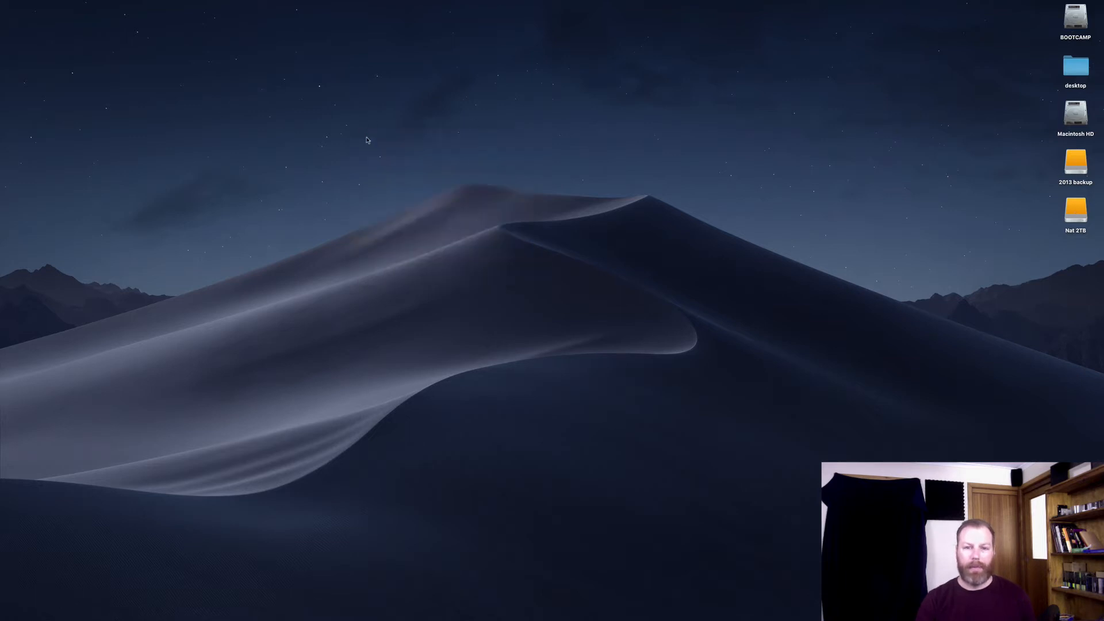
Step: Move the 2013 backup drive icon to an open area of the desktop and eject the Nat 2TB drive
click(1080, 172)
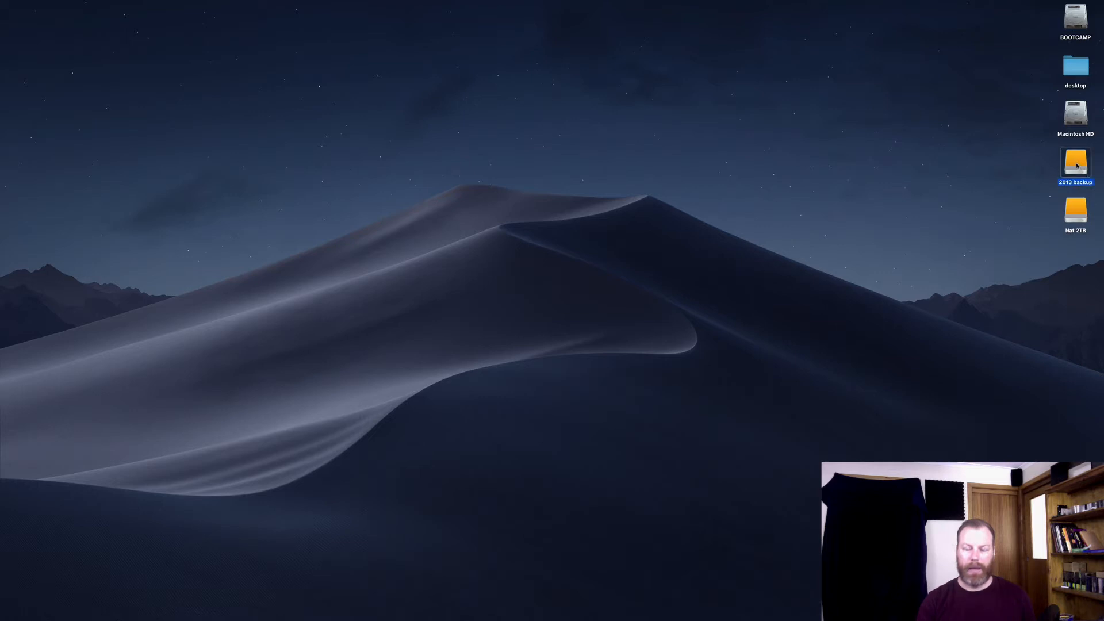
drag(1077, 166, 532, 265)
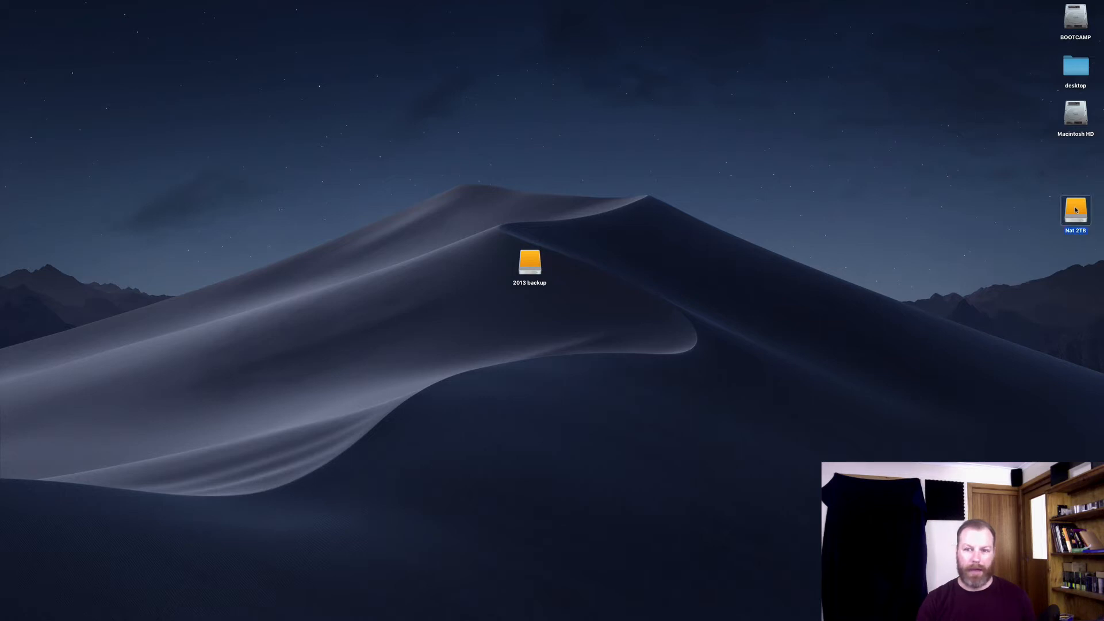
drag(1076, 210, 827, 183)
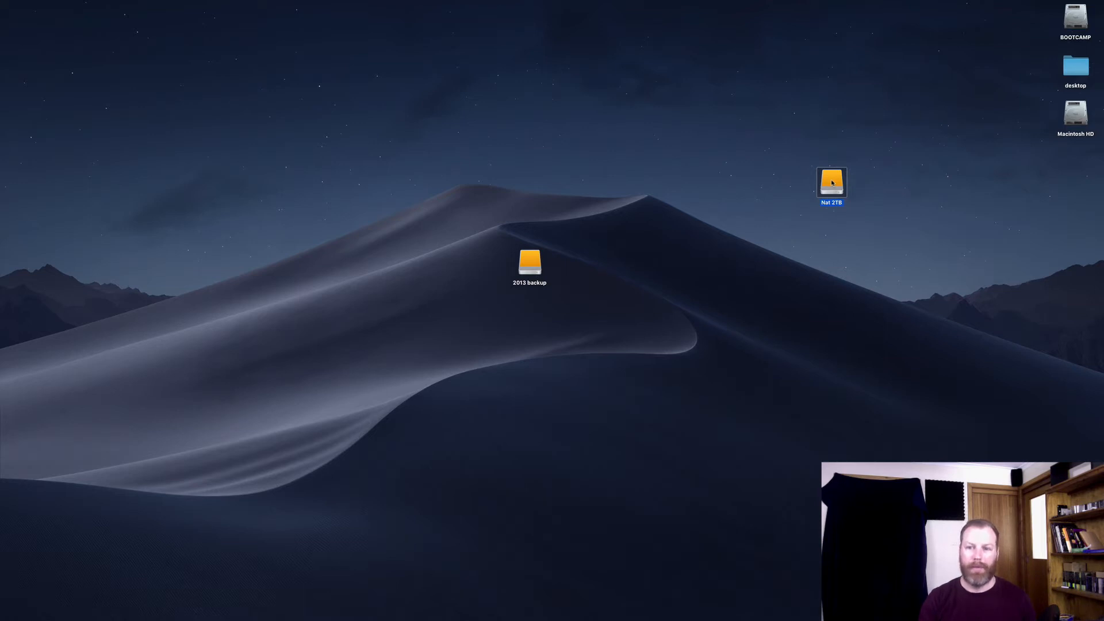
right_click(832, 183)
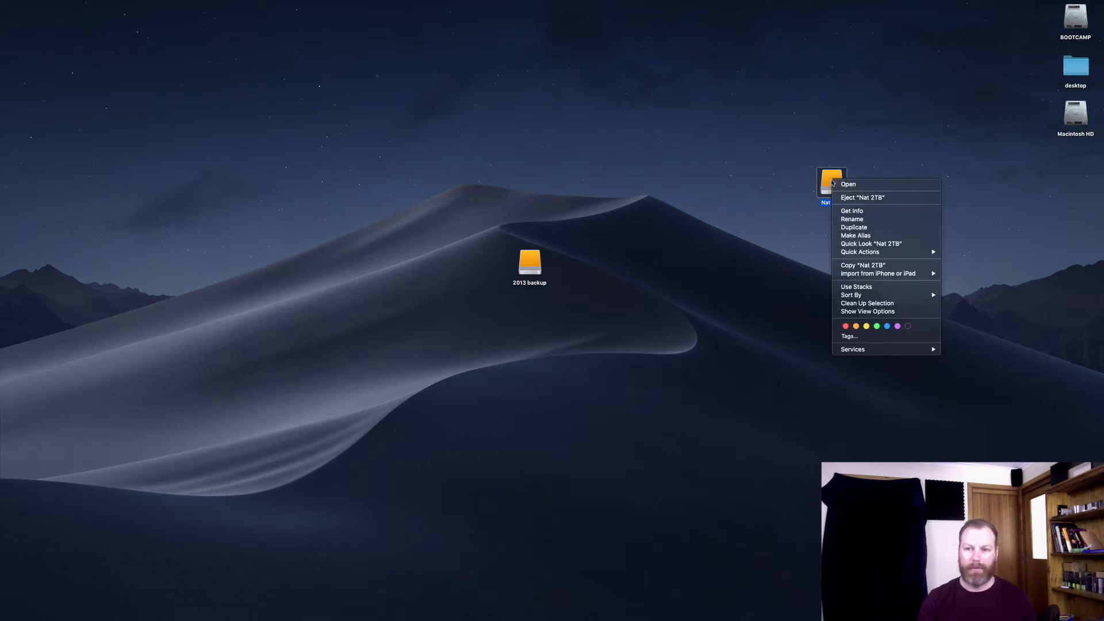
click(856, 199)
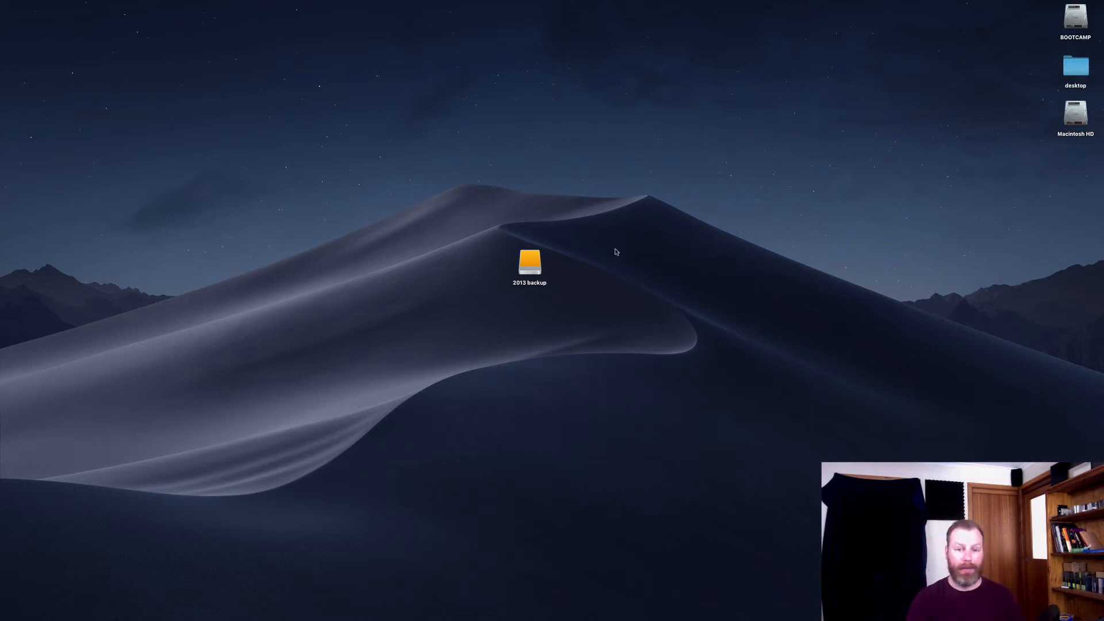
drag(528, 262, 524, 156)
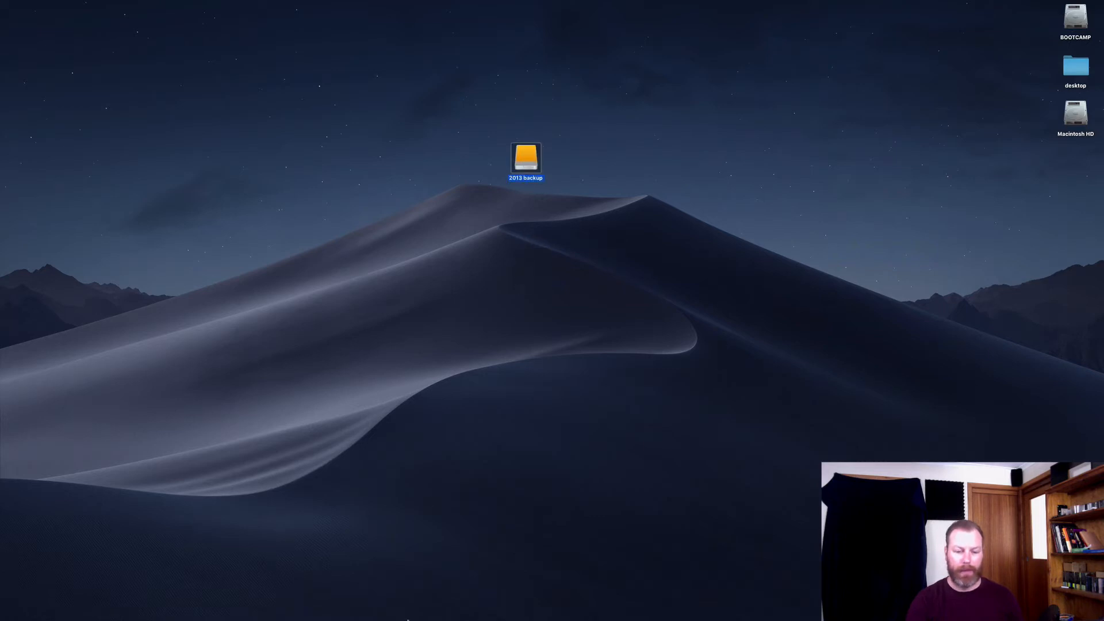
Step: Open Disk Utility from the Other folder in Launchpad
mouse_move(407, 619)
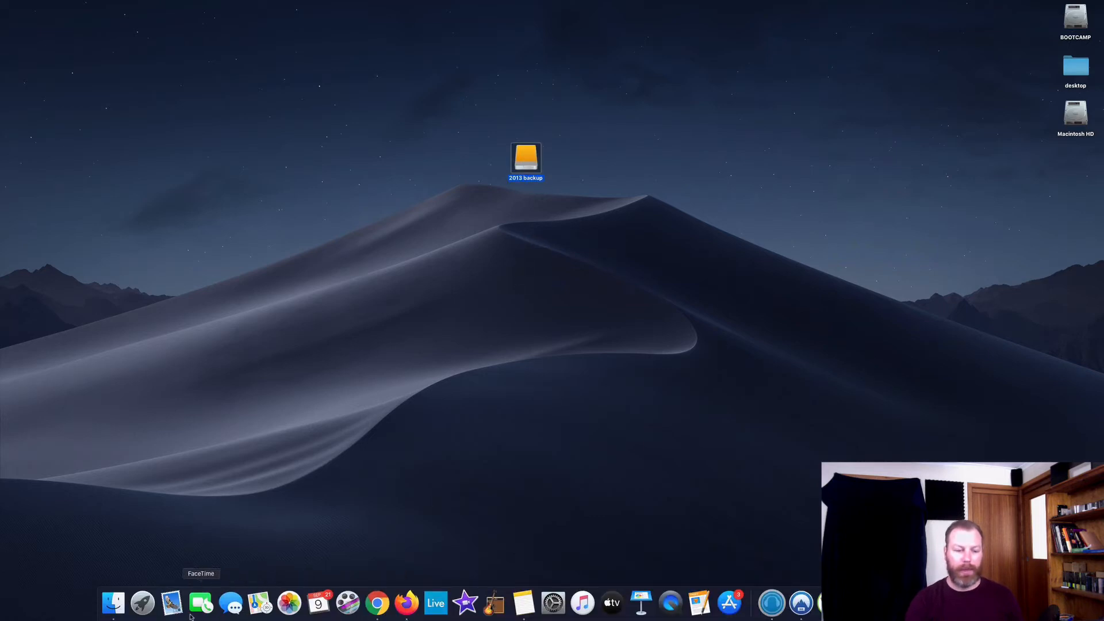
click(143, 602)
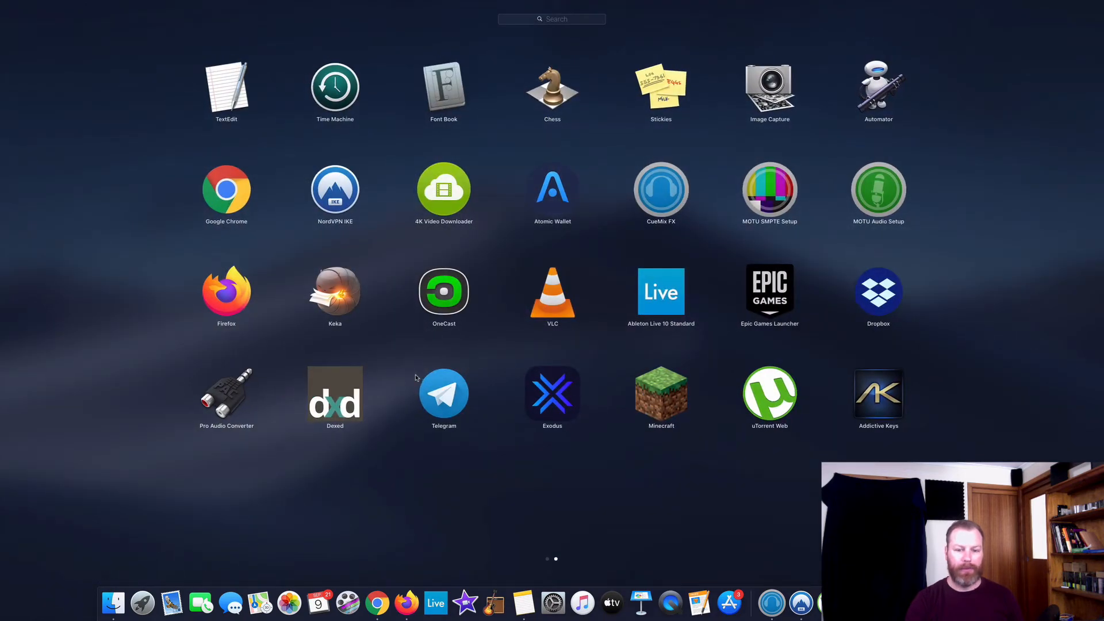
scroll(414, 378, left, 2)
scroll(421, 378, right, 2)
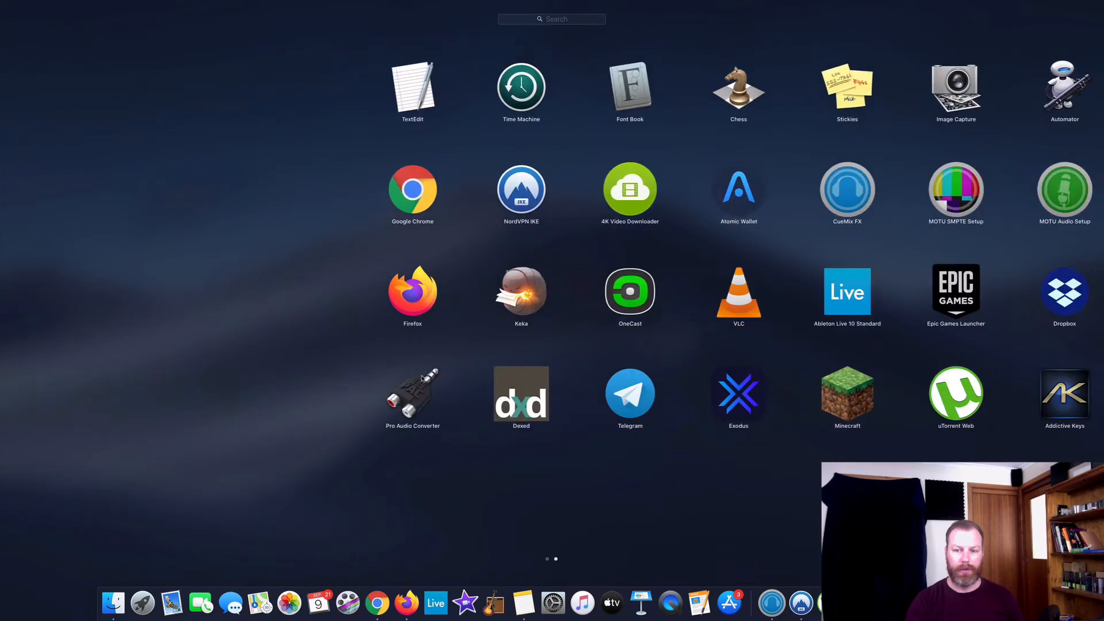
scroll(420, 379, left, 2)
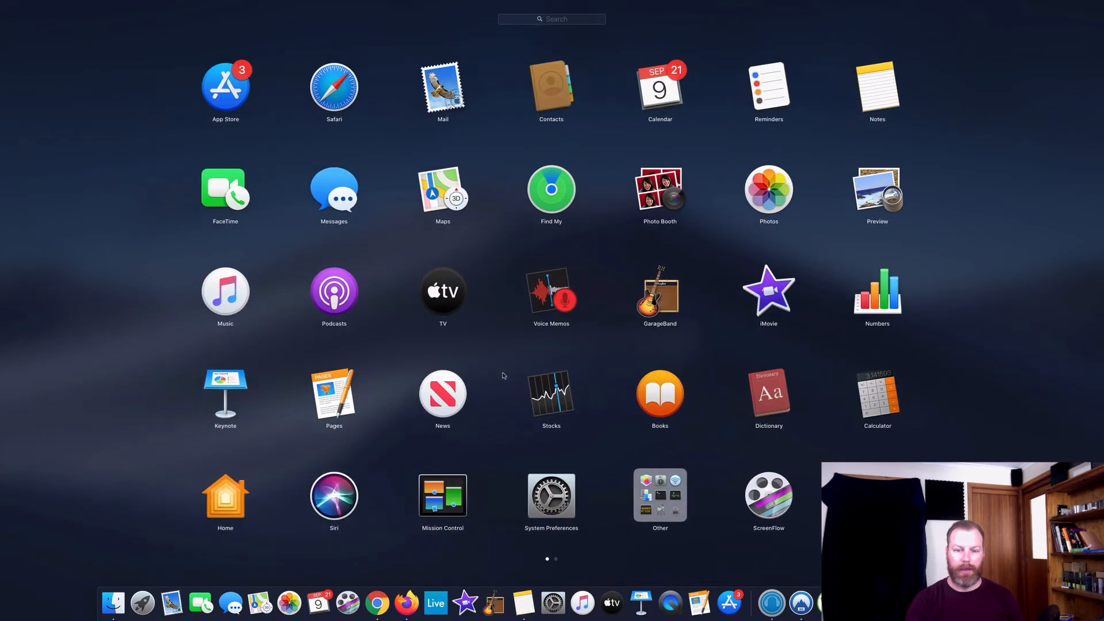
click(677, 519)
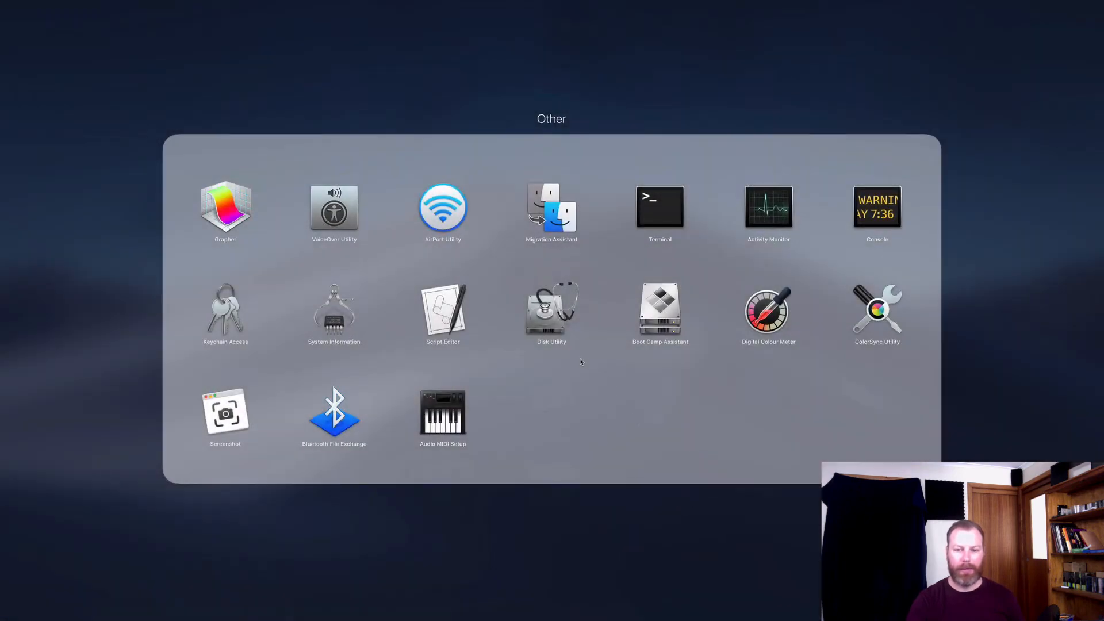
click(541, 319)
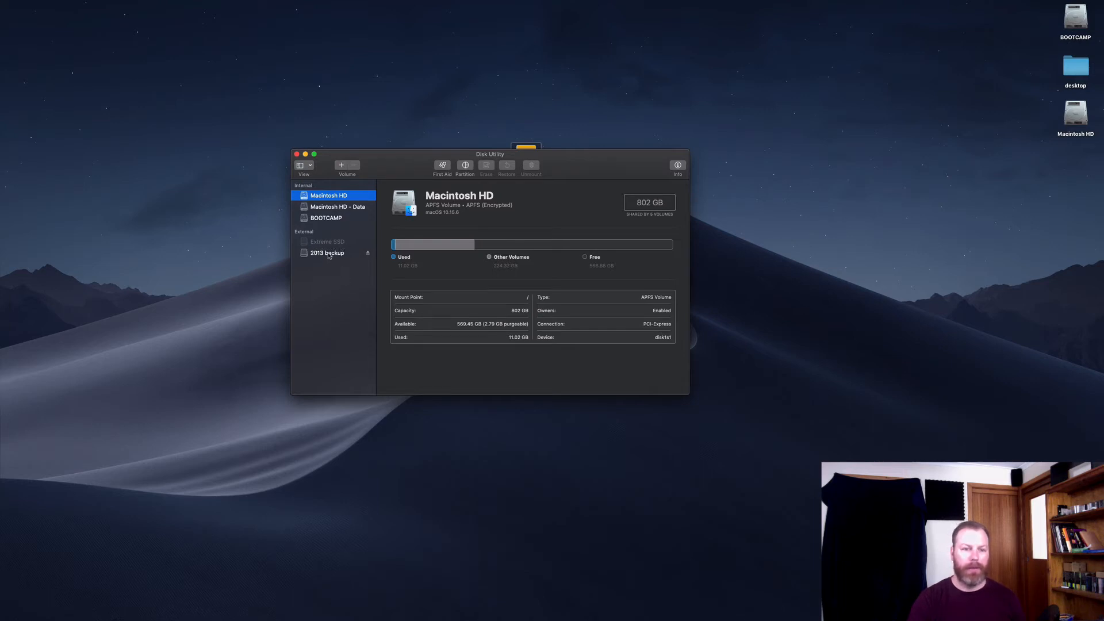
Step: Select the external volume 2013 backup, reposition the Disk Utility window, and open the Erase dialog for that volume
click(321, 254)
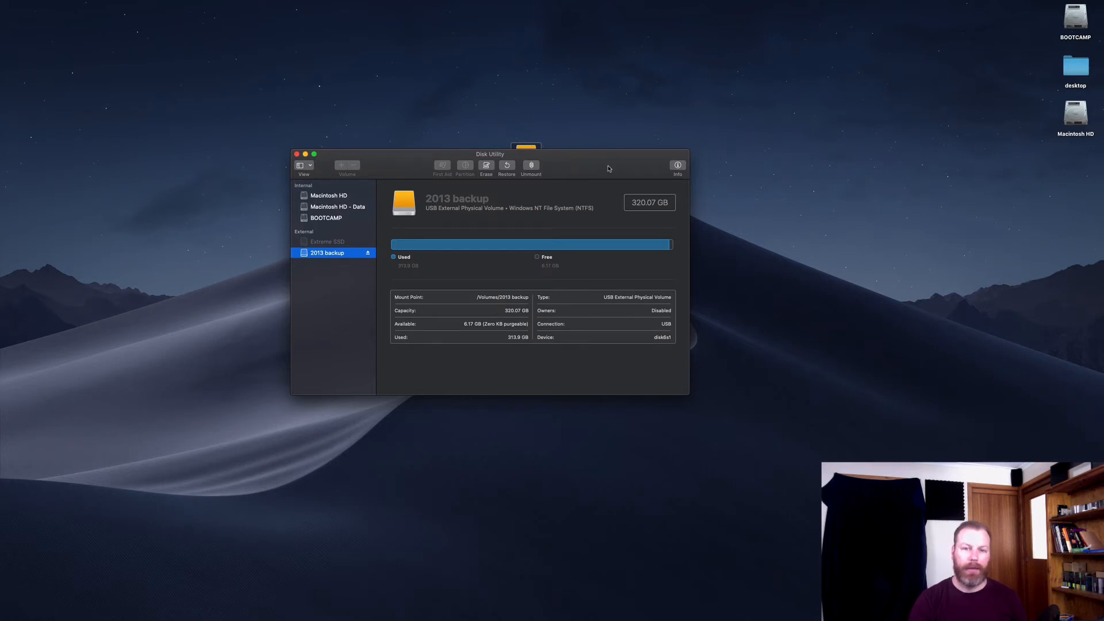
drag(610, 167, 641, 225)
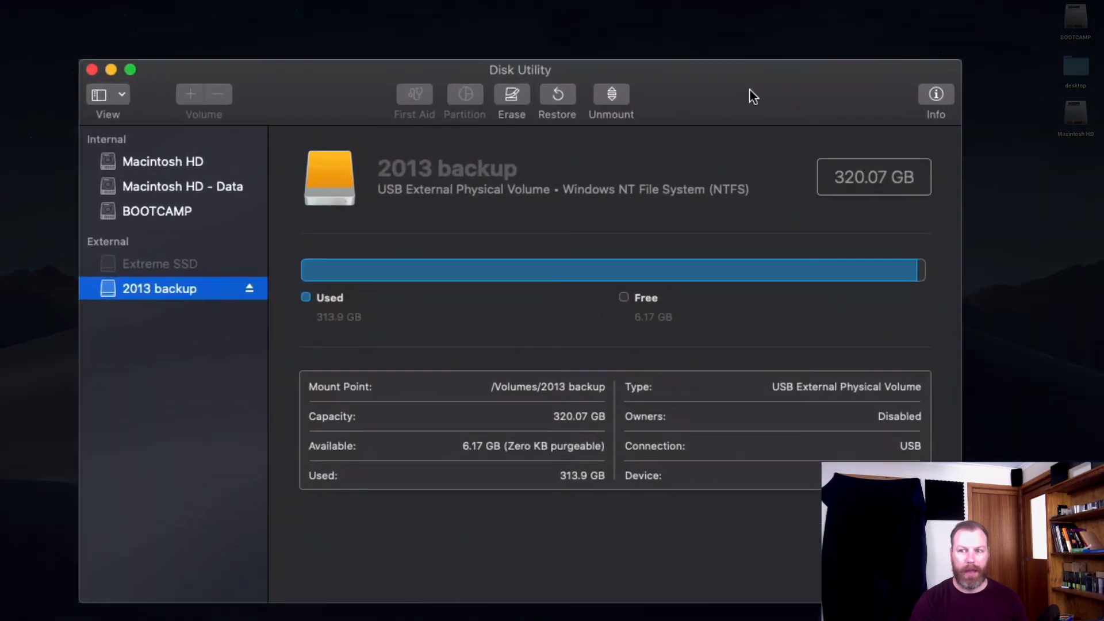
drag(753, 92, 746, 87)
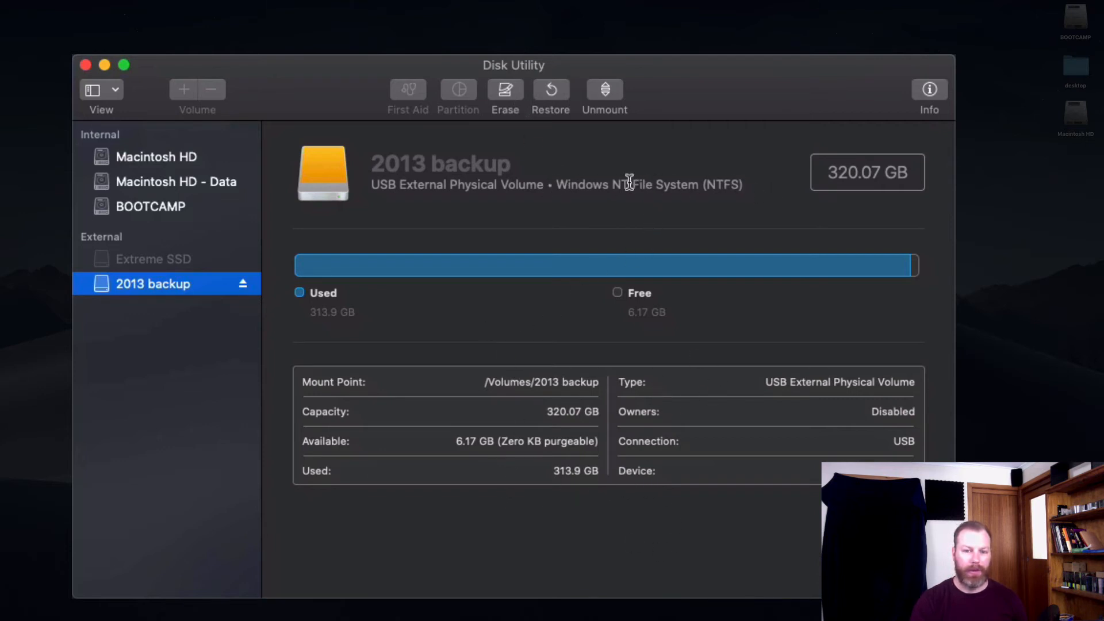
click(503, 91)
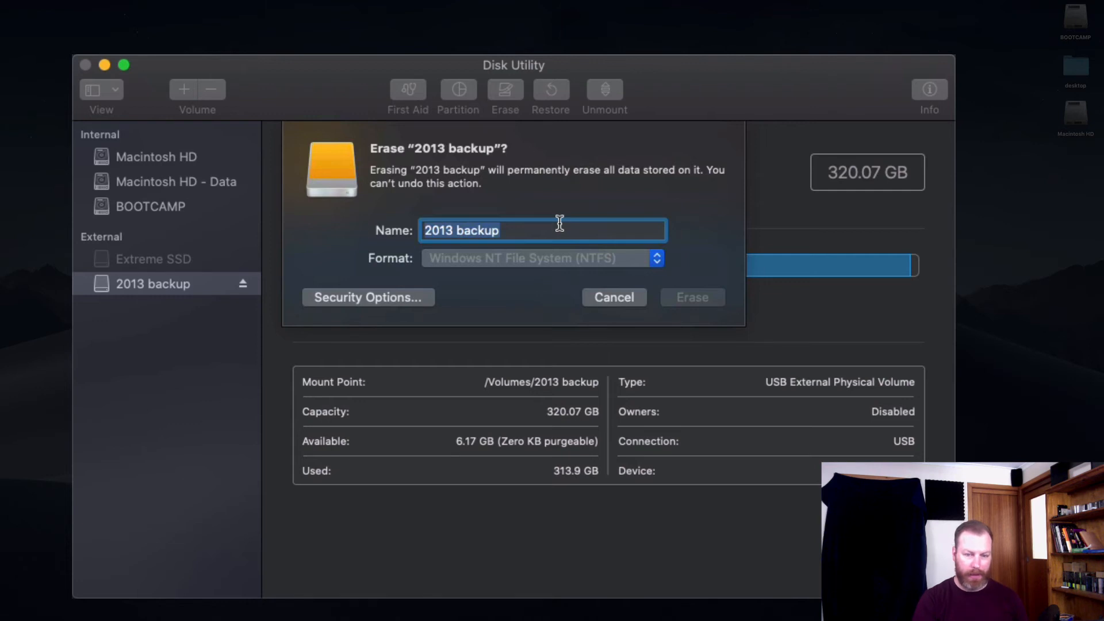
Step: Erase the 2013 backup volume with the name Videos and format Mac OS Extended (Journaled), declining its use for Time Machine
text(Vi)
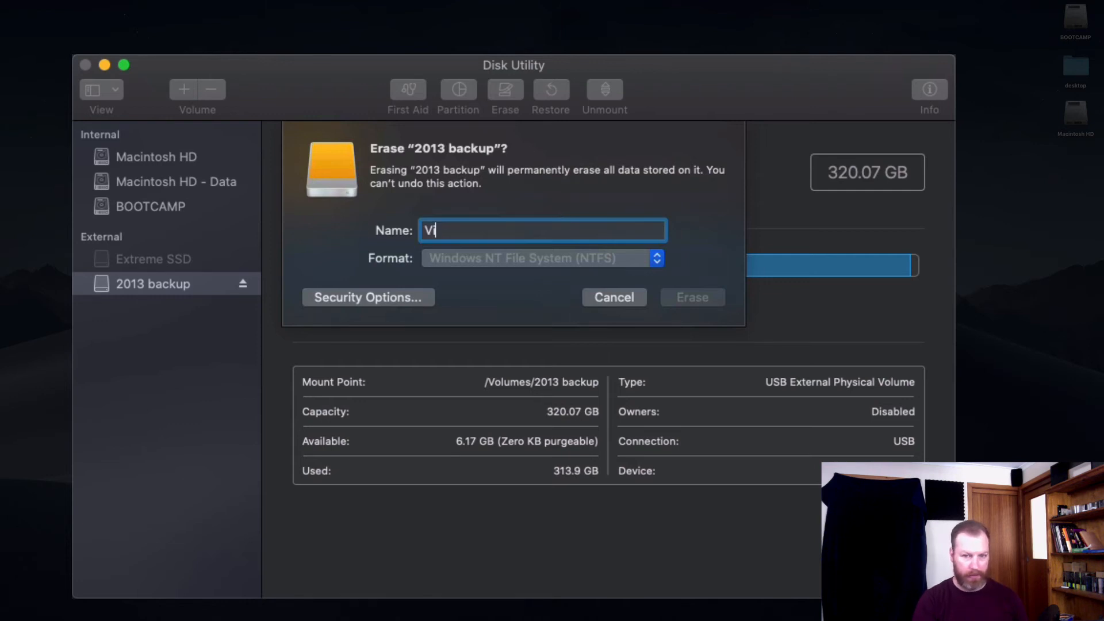
text(deos)
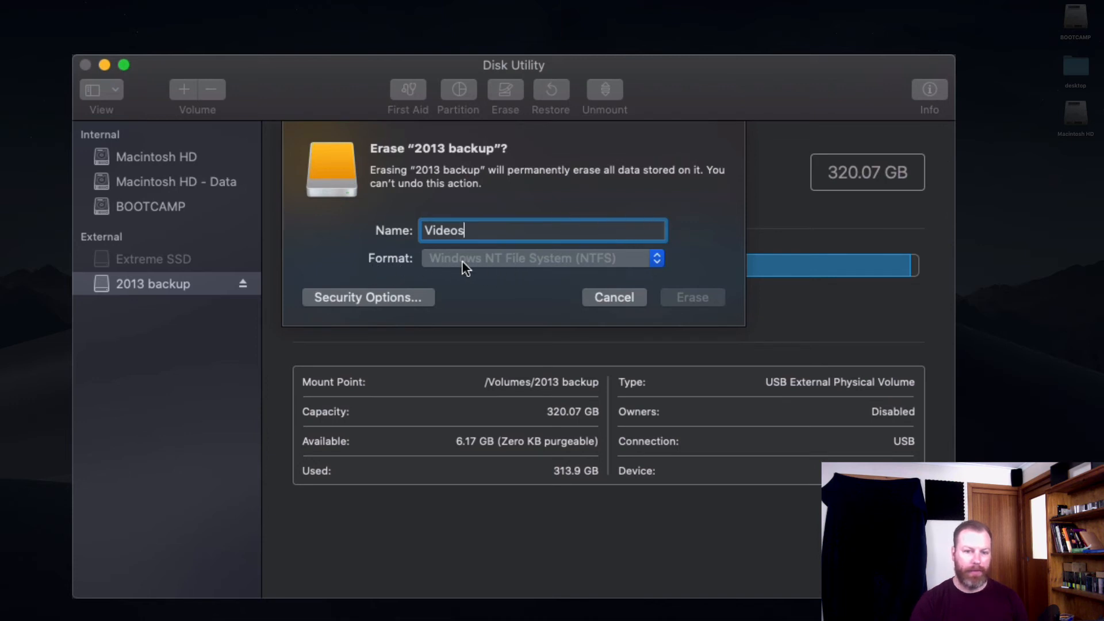
click(656, 259)
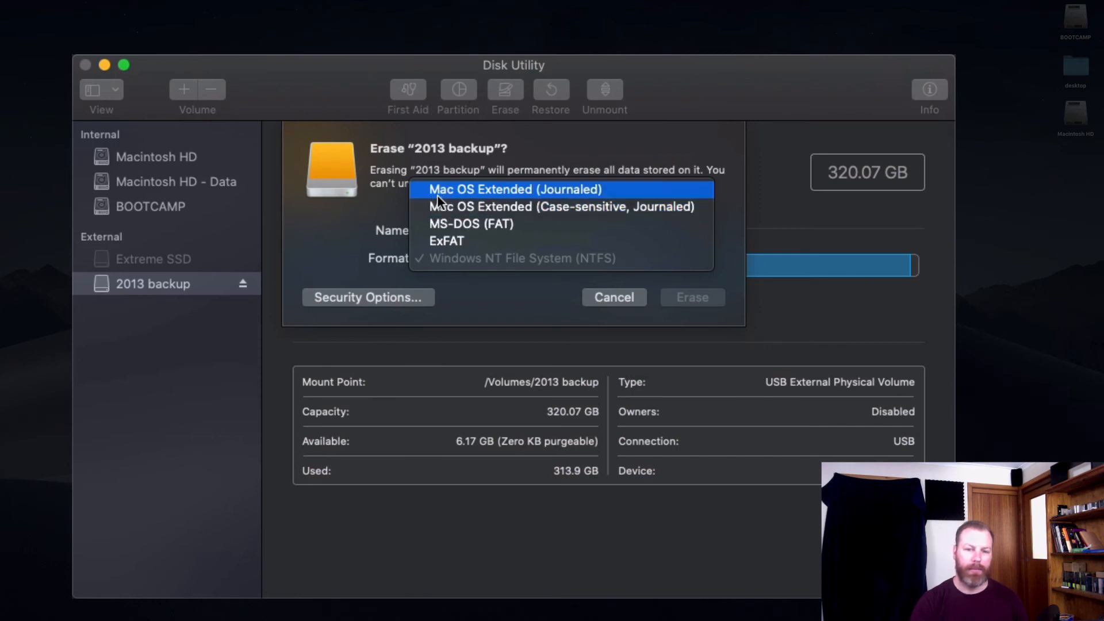
click(512, 191)
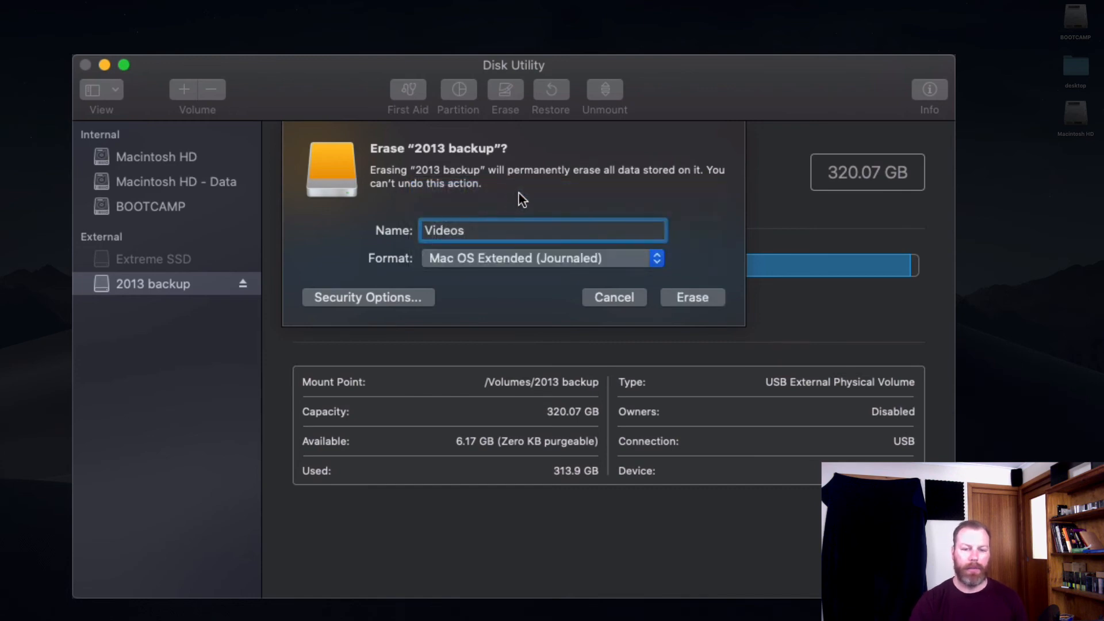
click(703, 298)
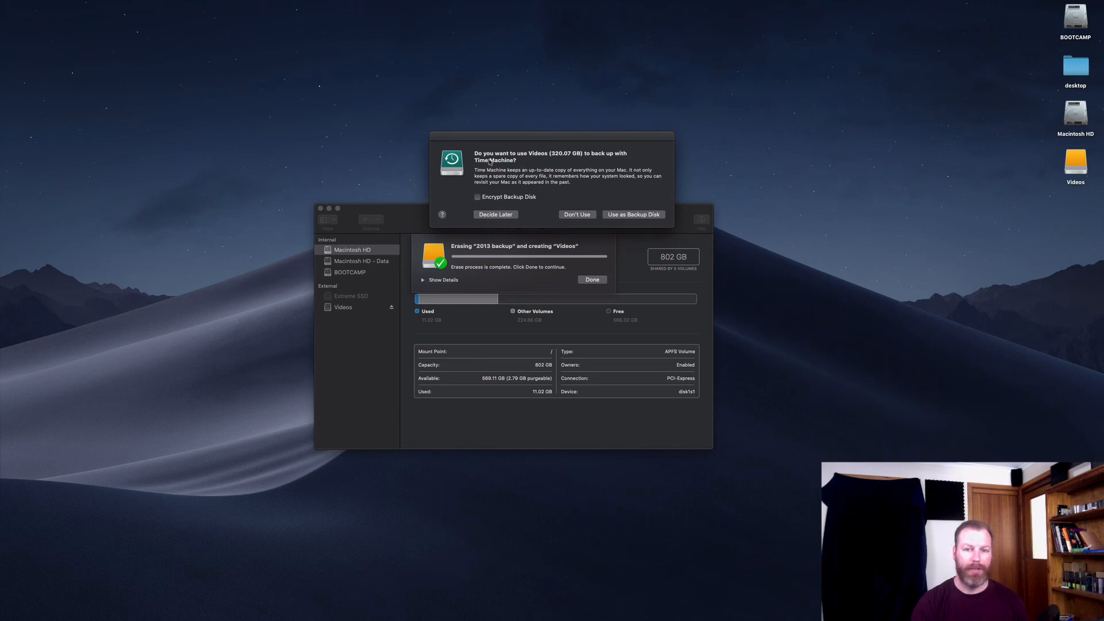
click(572, 215)
Step: Show the info window of the Videos drive beside its icon in an open desktop area, and dismiss the completed erase dialog
click(1074, 167)
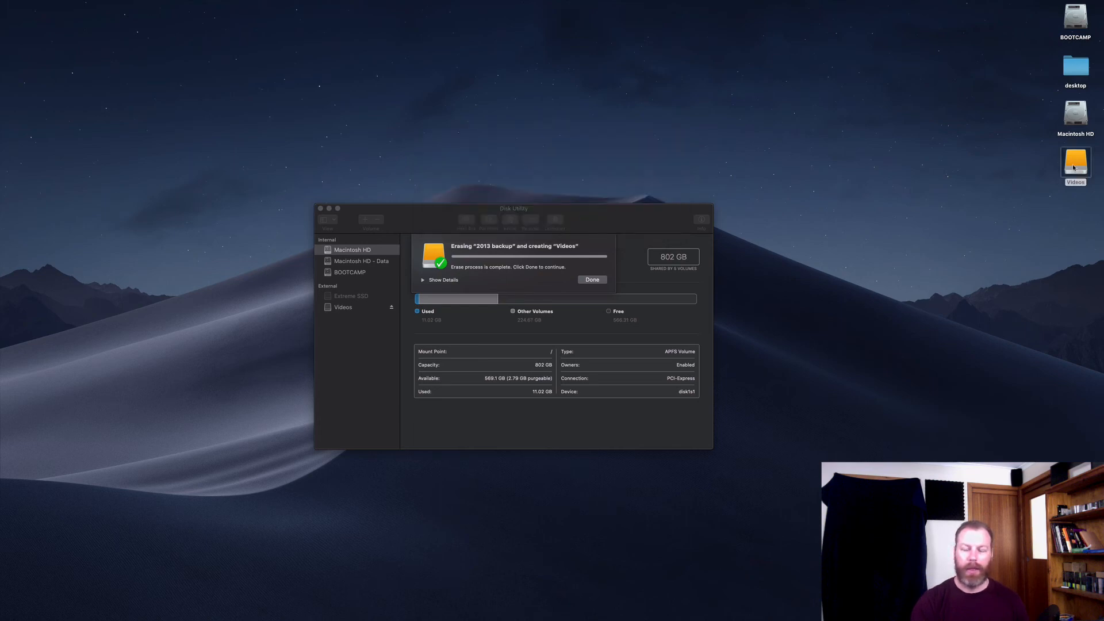
drag(1074, 167, 826, 221)
right_click(827, 221)
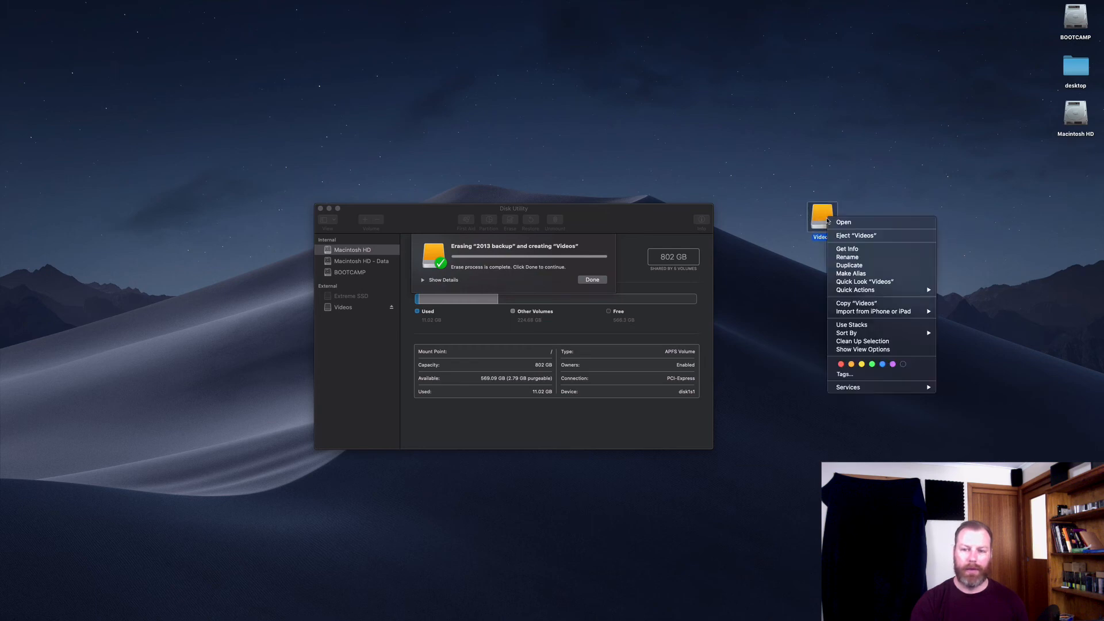
click(857, 249)
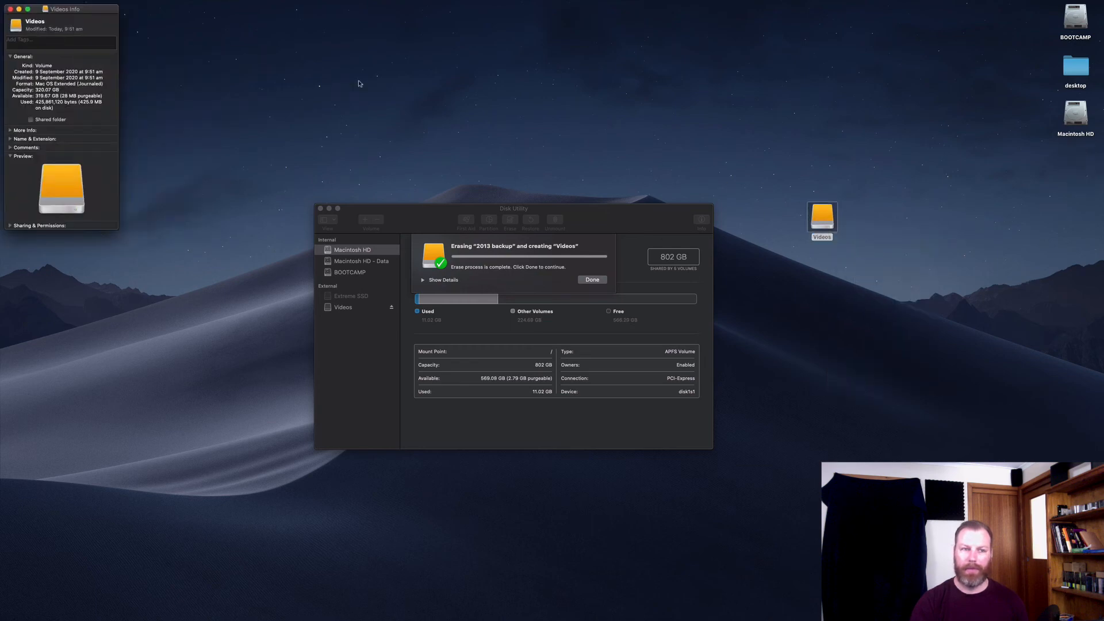
drag(115, 12, 739, 147)
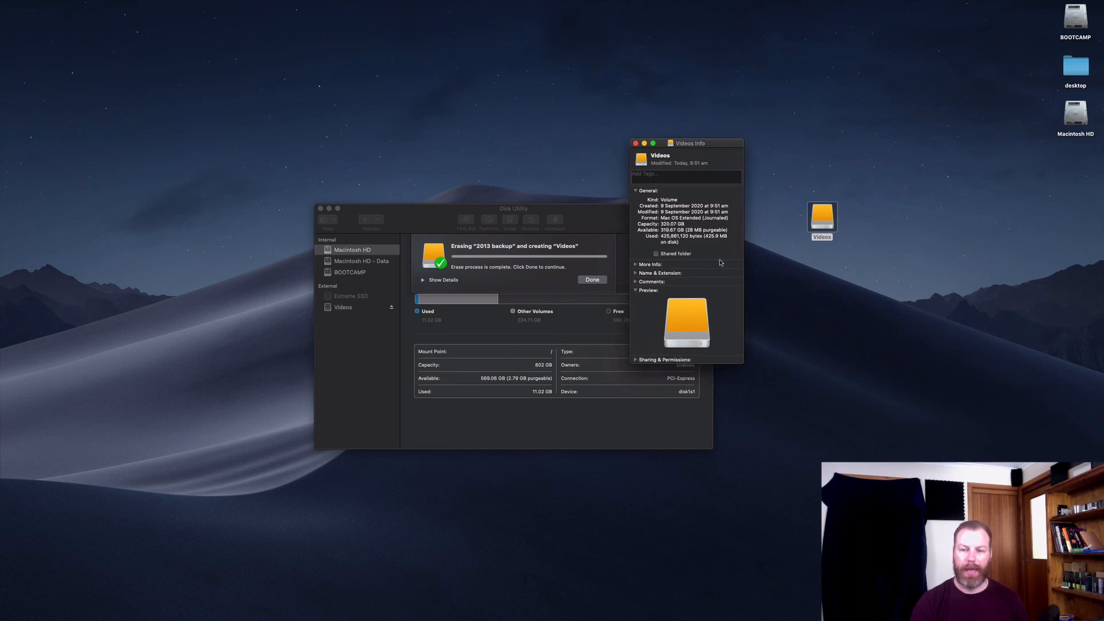
drag(721, 144, 950, 214)
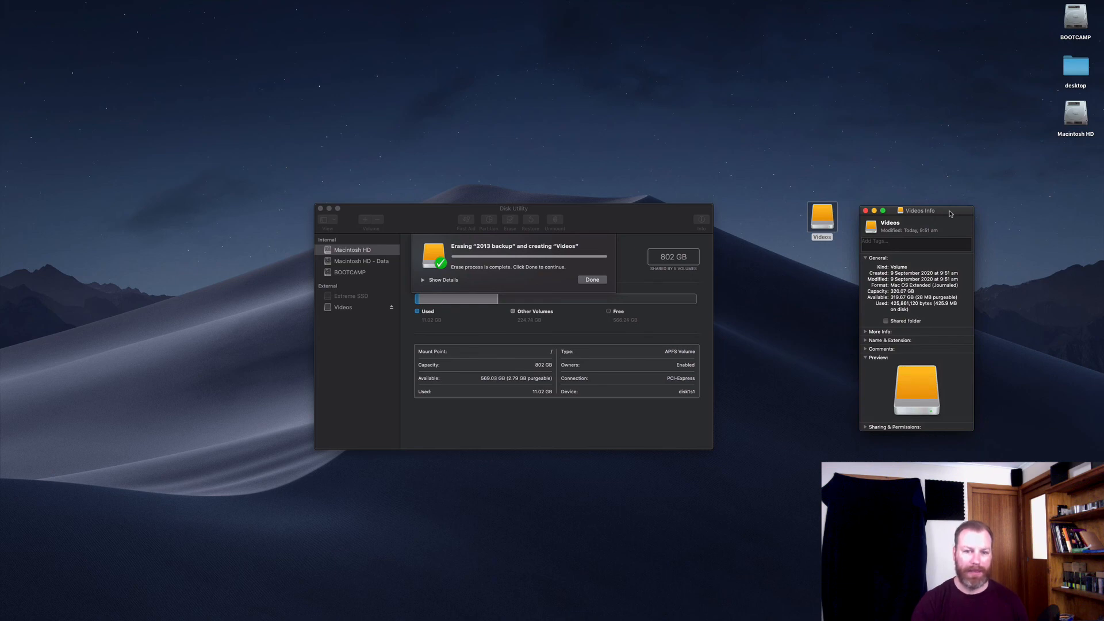
click(592, 279)
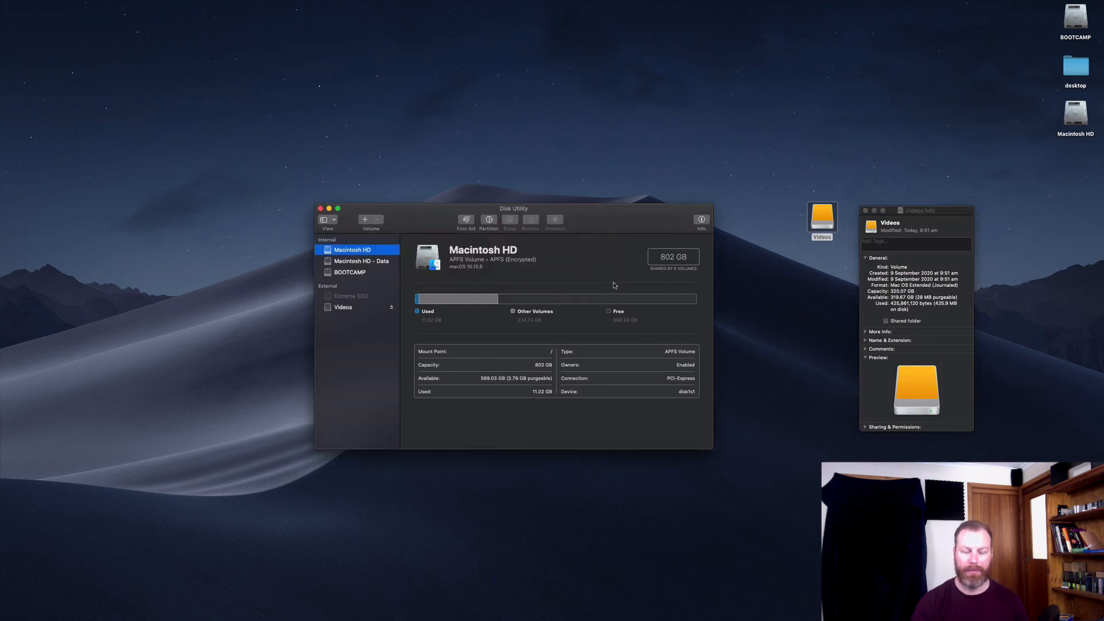